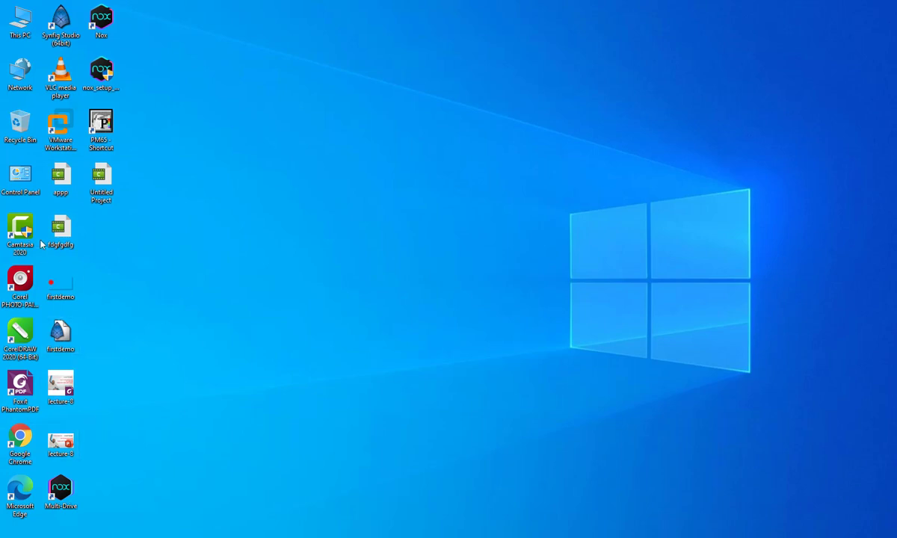
Launch Synfig Studio from the desktop
left_click(60, 26)
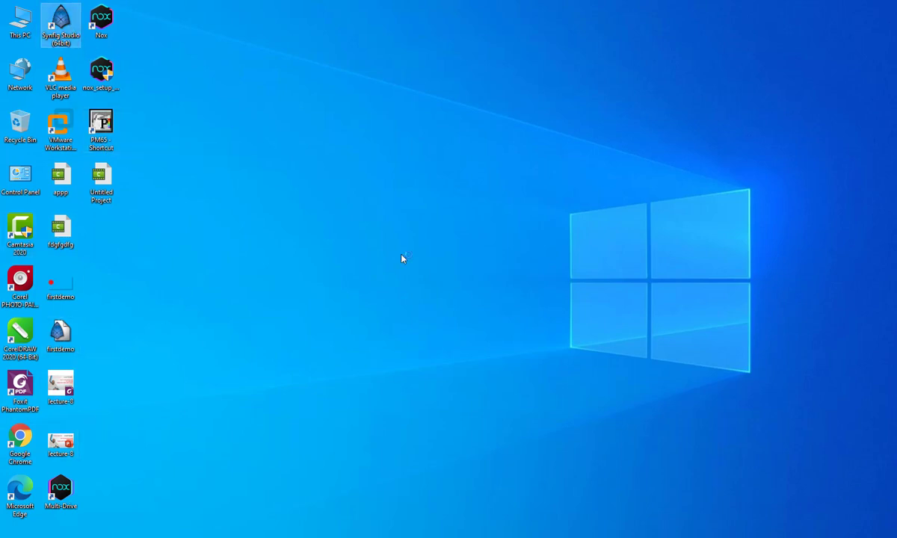
key("Return")
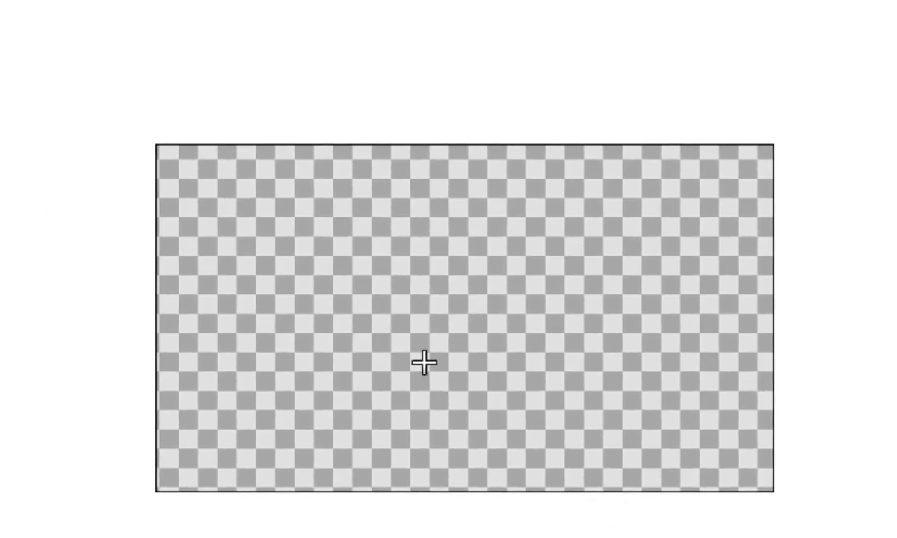
Draw a filled circle with a radius of about 55 px in the canvas's lower-left middle area and switch to the Transform tool
left_click_drag(404, 363, 476, 430)
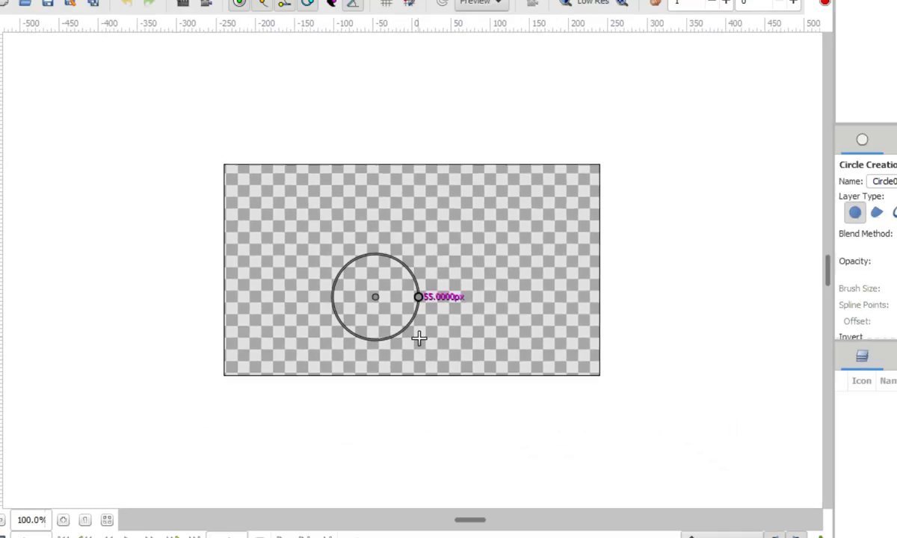
left_click_drag(419, 338, 419, 338)
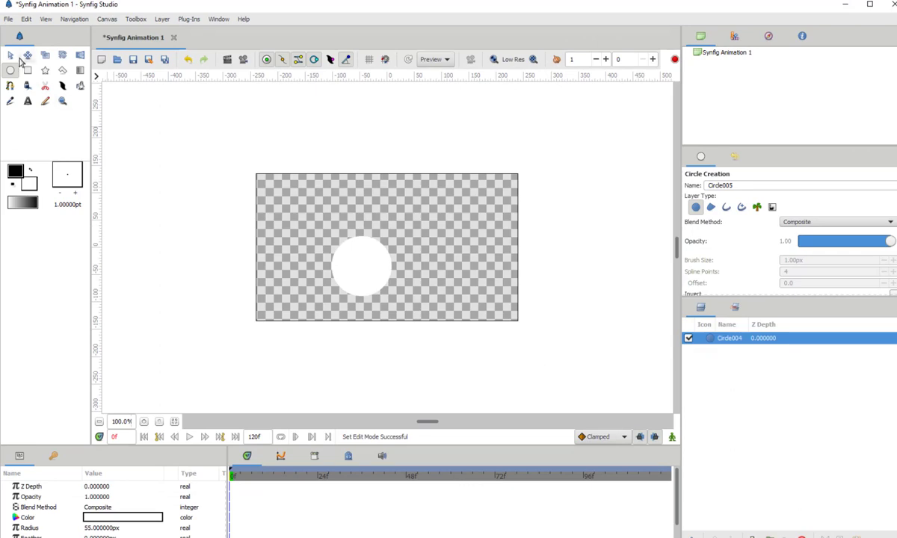
left_click(11, 56)
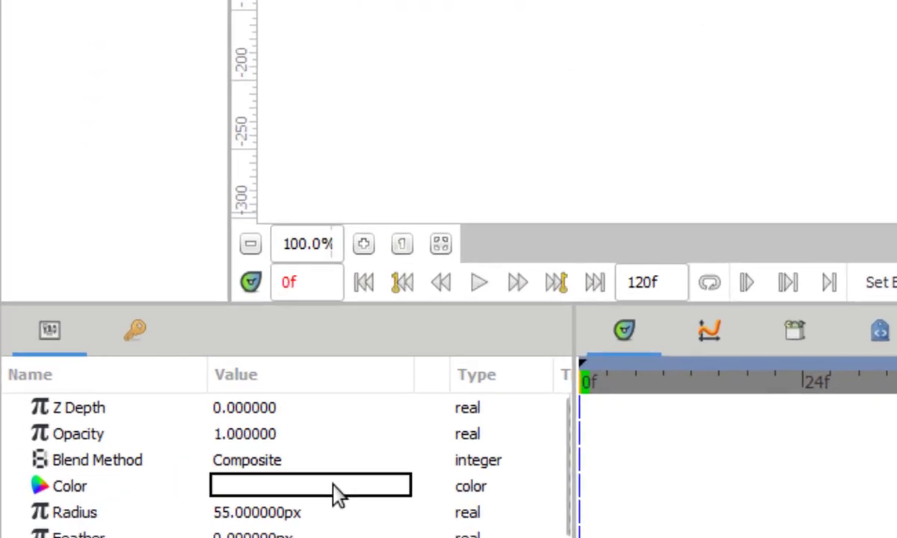
Try to recolour the white circle by choosing a purple hue for its Color parameter
double_click(297, 484)
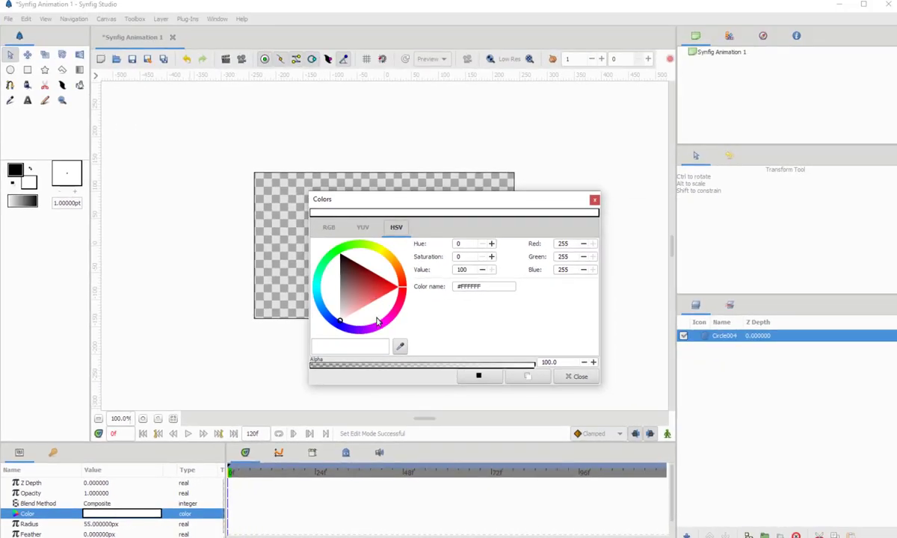
left_click_drag(395, 287, 423, 294)
left_click(577, 376)
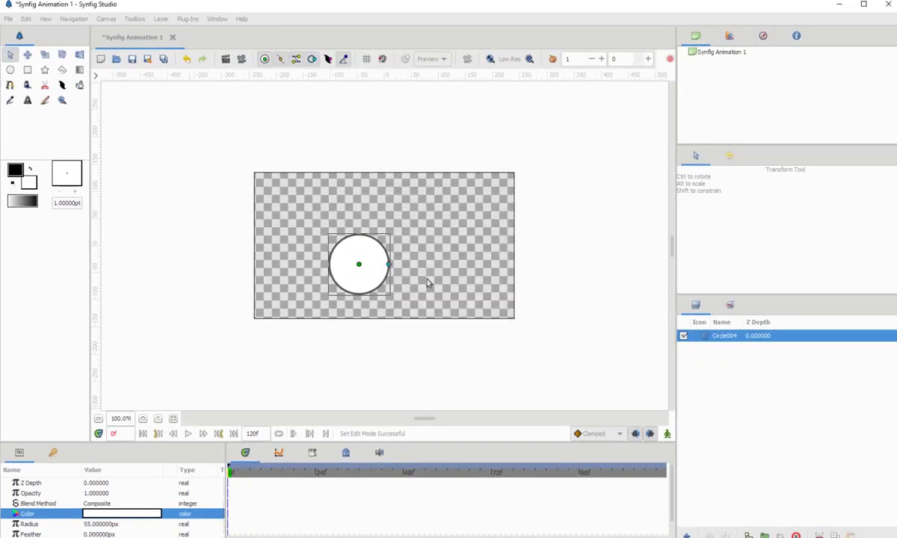
Set the circle's colour to purple #8A18DA and move the circle down near the middle of the canvas's lower edge
left_click_drag(359, 265, 372, 275)
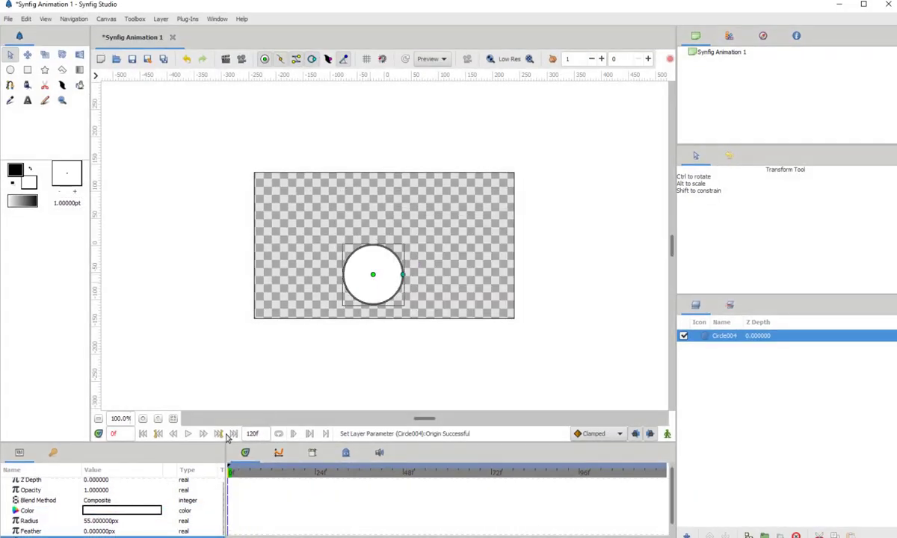
double_click(129, 509)
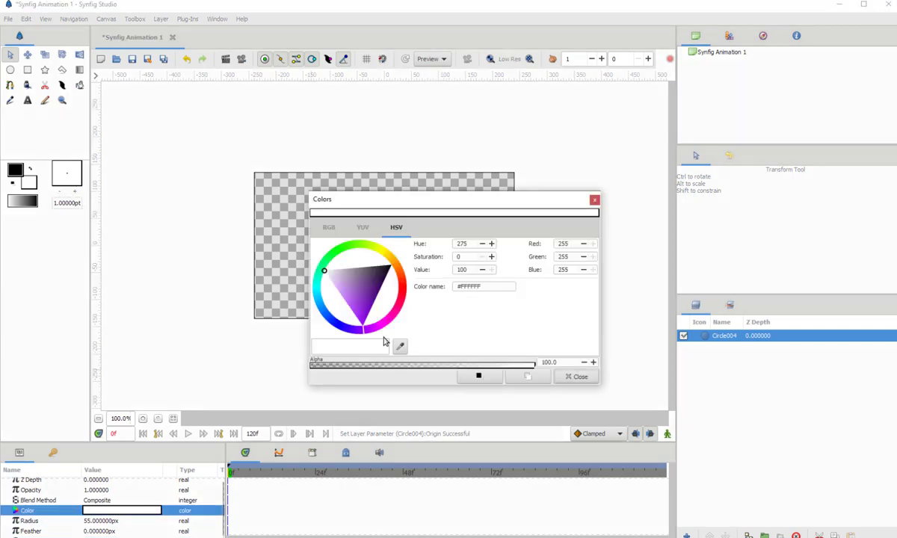
left_click(362, 320)
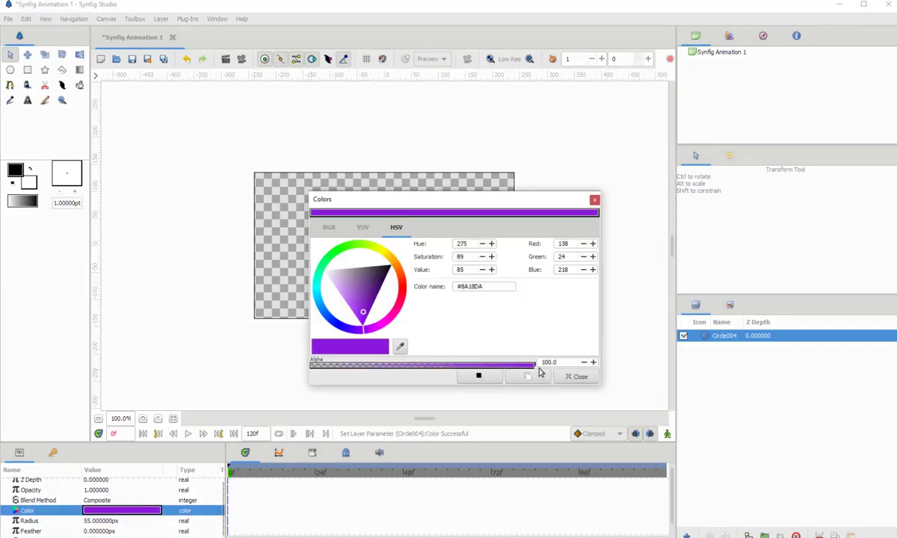
left_click(570, 377)
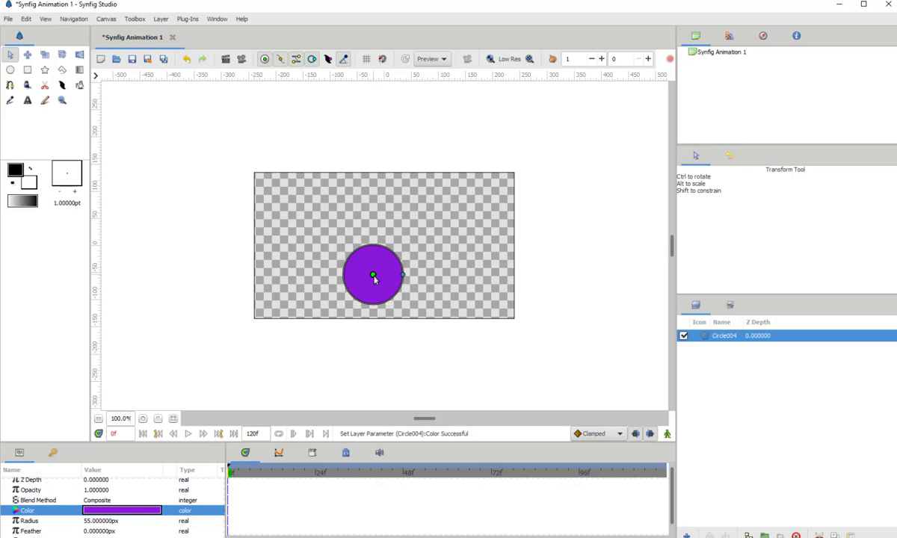
left_click_drag(373, 275, 376, 287)
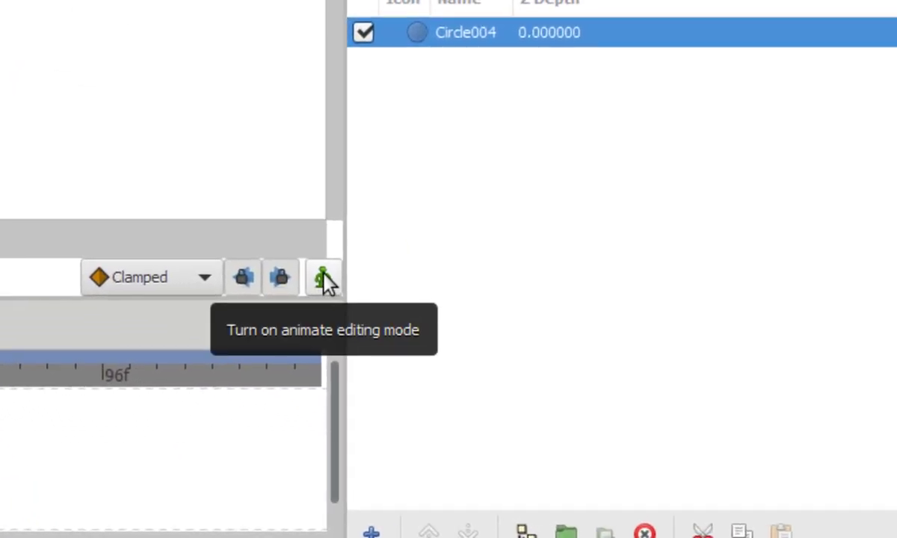
Turn on animate editing mode and place the circle's origin at about -16, -78 px at frame 0, touching the canvas's lower edge
left_click(323, 278)
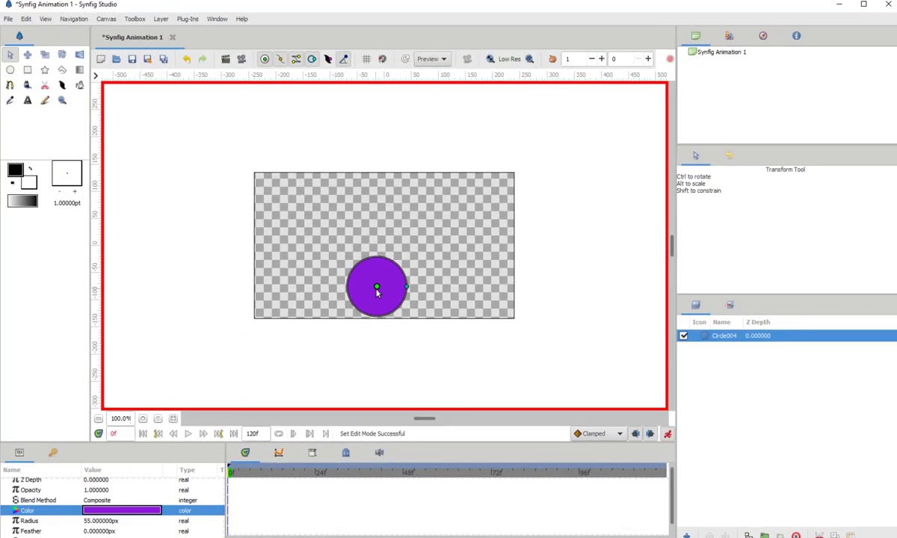
left_click_drag(377, 292, 373, 292)
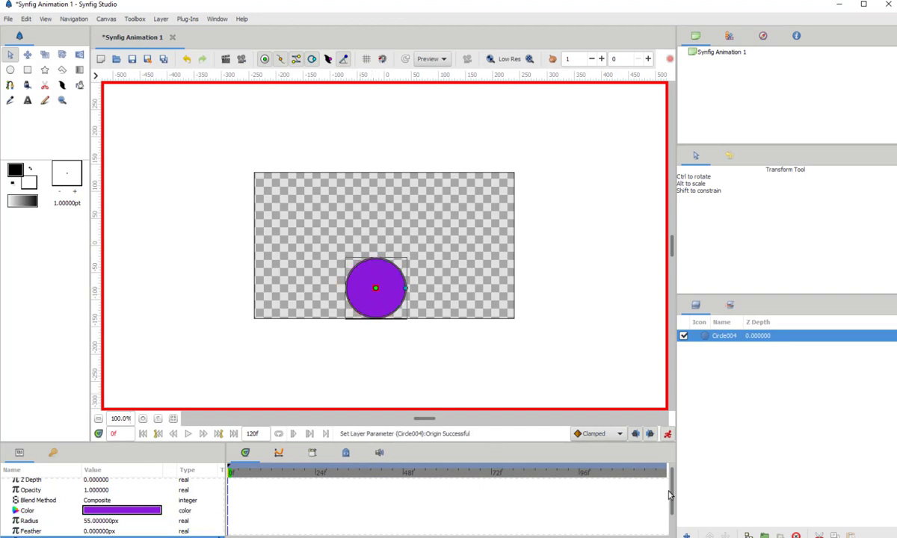
left_click_drag(673, 478, 673, 497)
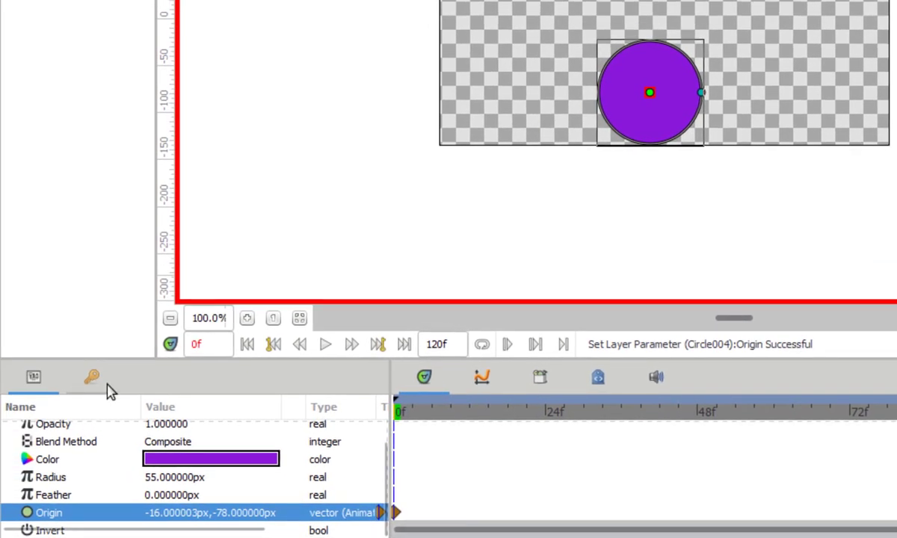
Add a keyframe at frame 6 and move the circle to the middle of the canvas's left edge
left_click(95, 379)
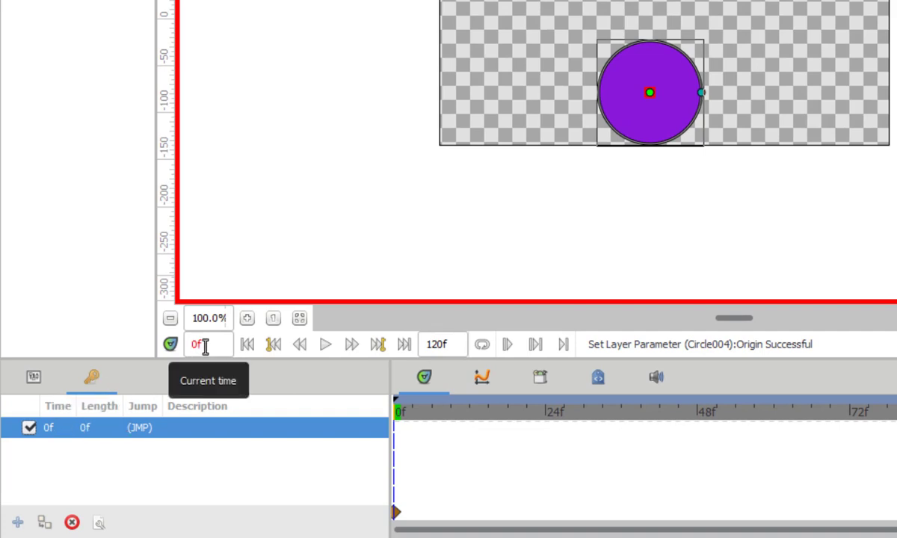
left_click_drag(202, 345, 170, 344)
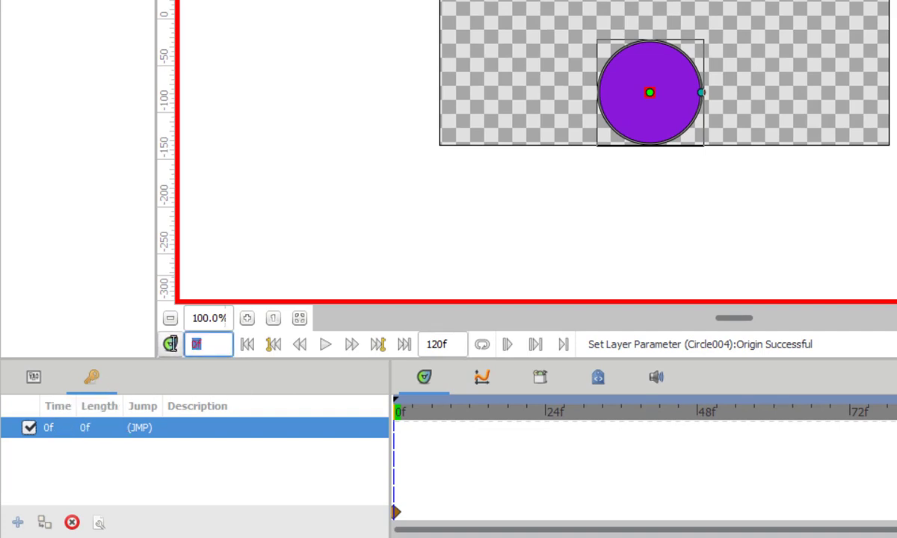
left_click(415, 413)
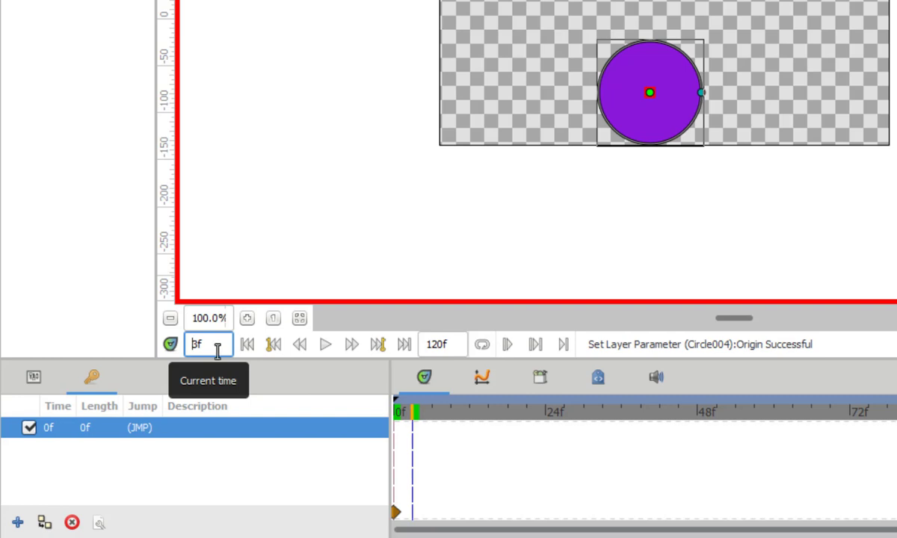
left_click(433, 413)
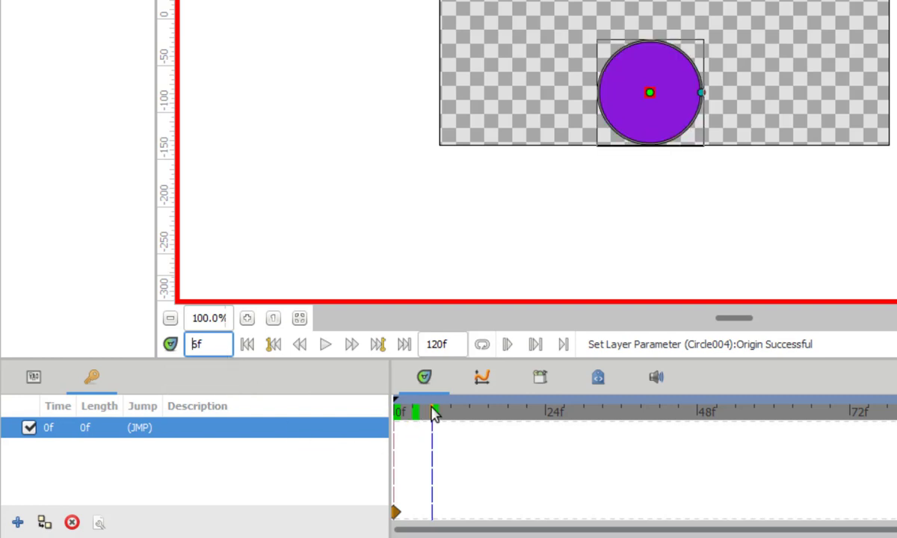
left_click(18, 523)
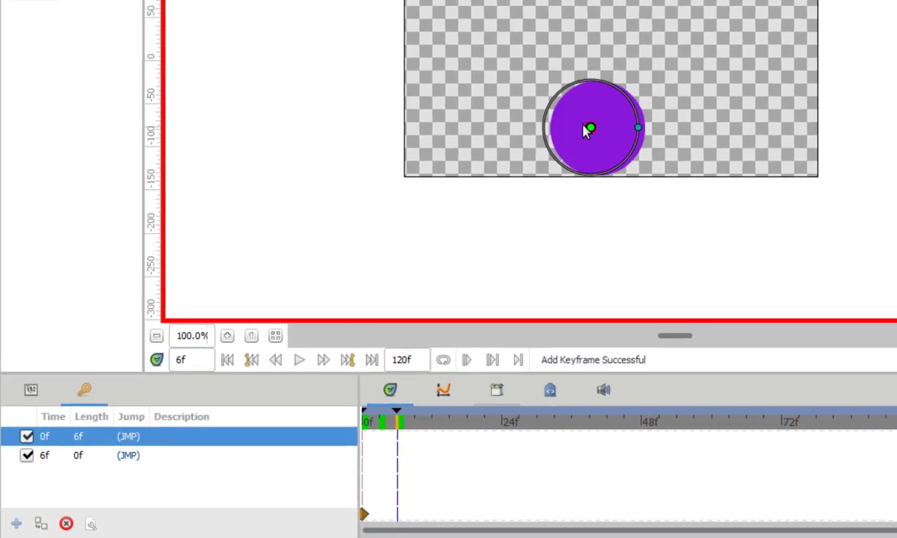
left_click_drag(650, 94, 497, 19)
left_click_drag(392, 130, 387, 129)
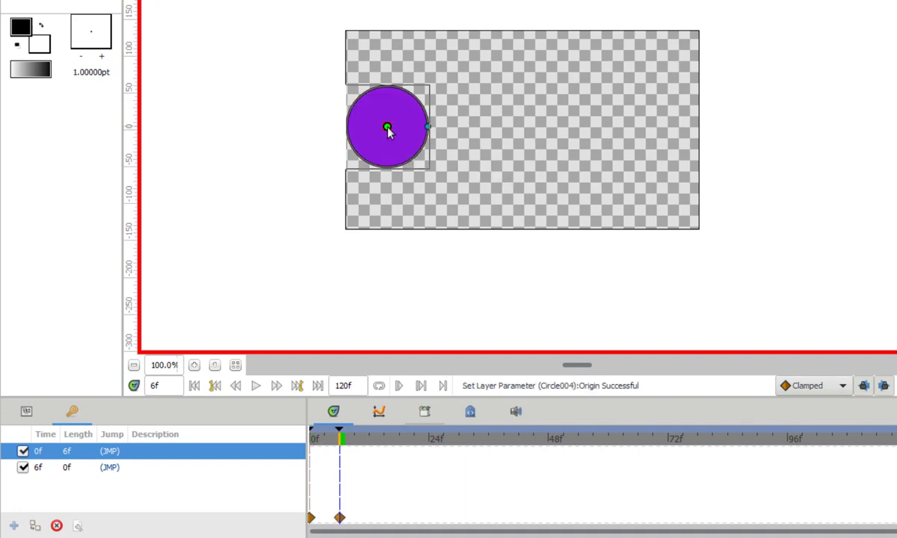
Add a keyframe at frame 12 and move the circle to the middle of the canvas's top edge
left_click(369, 441)
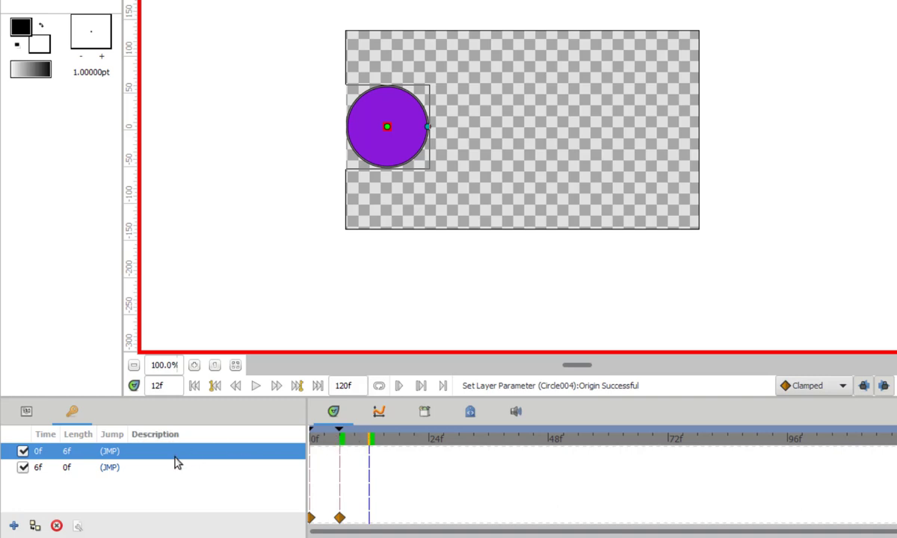
left_click(14, 527)
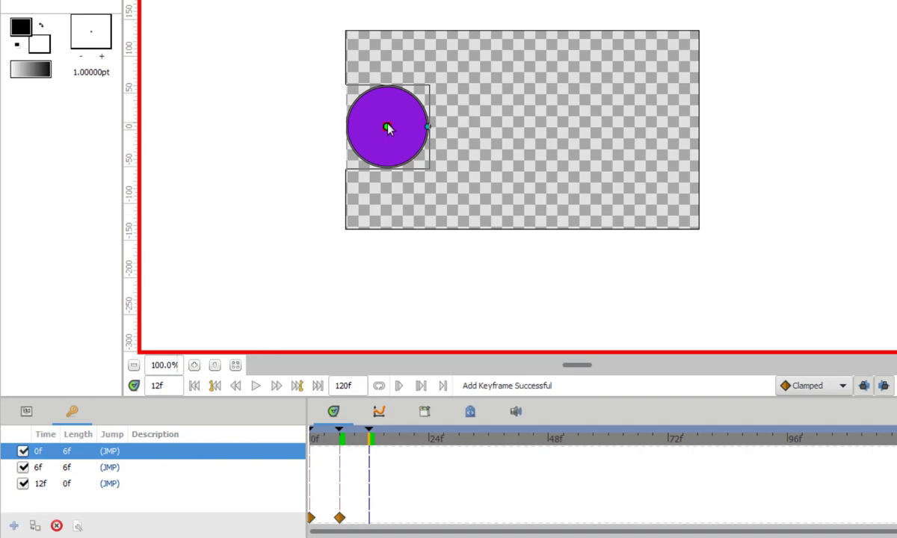
left_click_drag(386, 127, 525, 73)
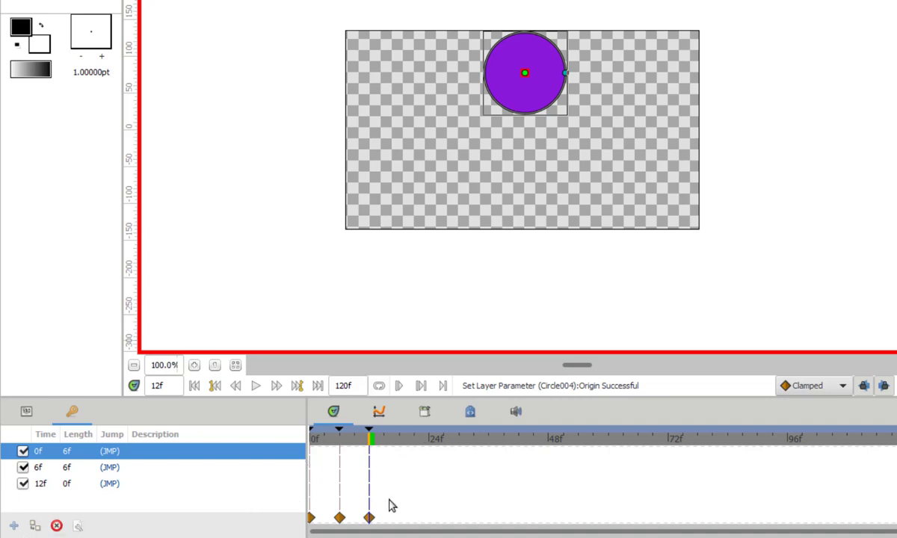
Add a keyframe at frame 18 and move the circle to the middle of the canvas's right edge
left_click(401, 439)
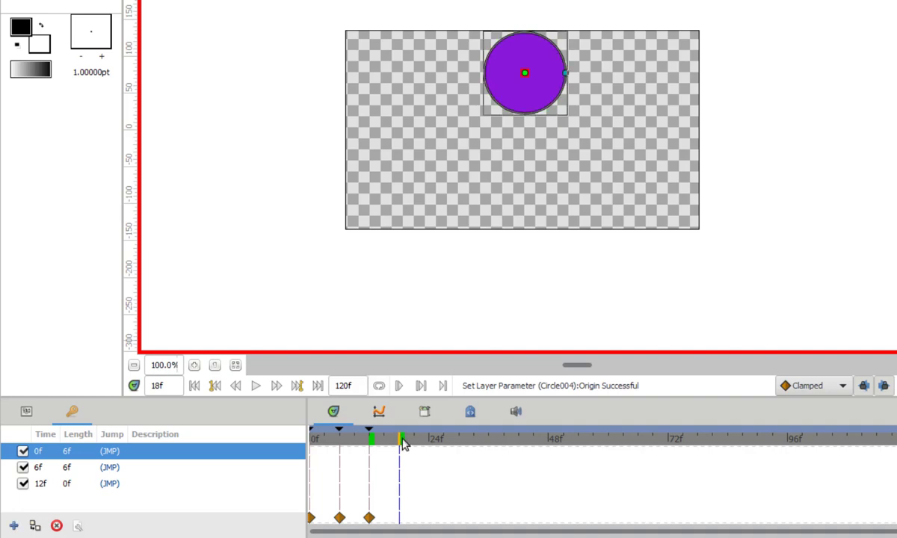
left_click(13, 526)
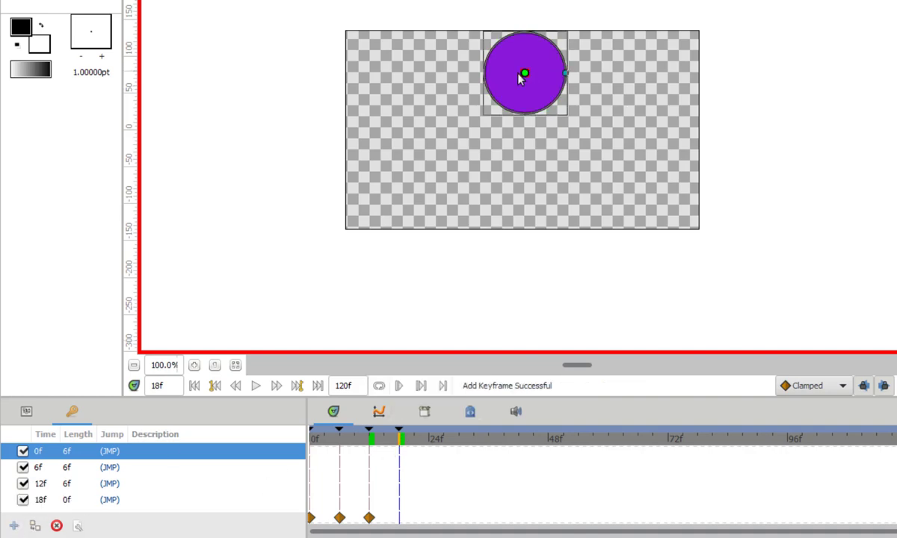
left_click_drag(524, 74, 658, 128)
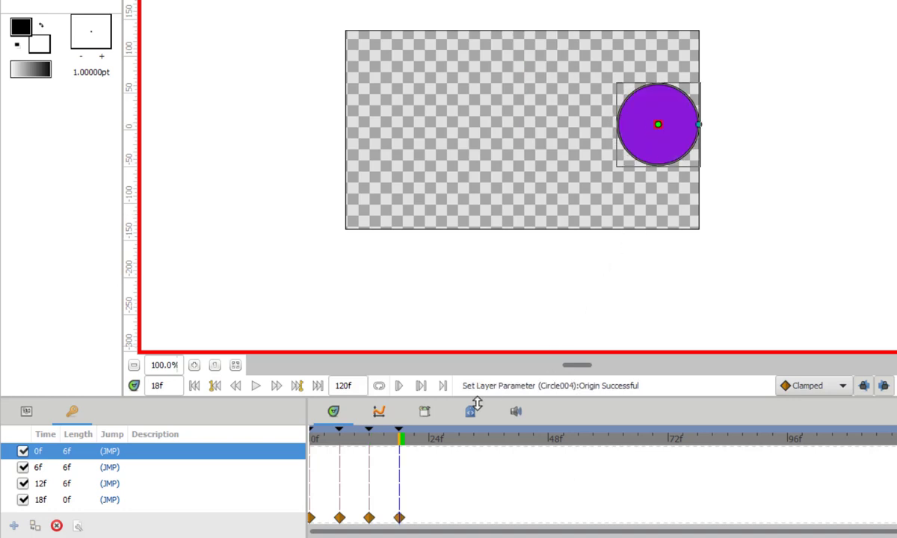
Add a keyframe at frame 24 and move the circle back to the middle of the canvas's bottom edge
left_click(431, 441)
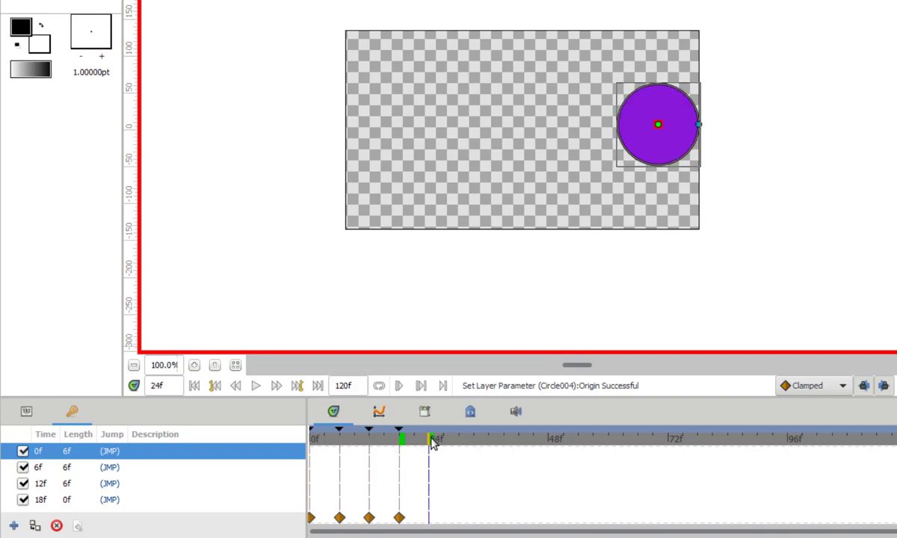
left_click(13, 526)
scroll(104, 500, "down", 1)
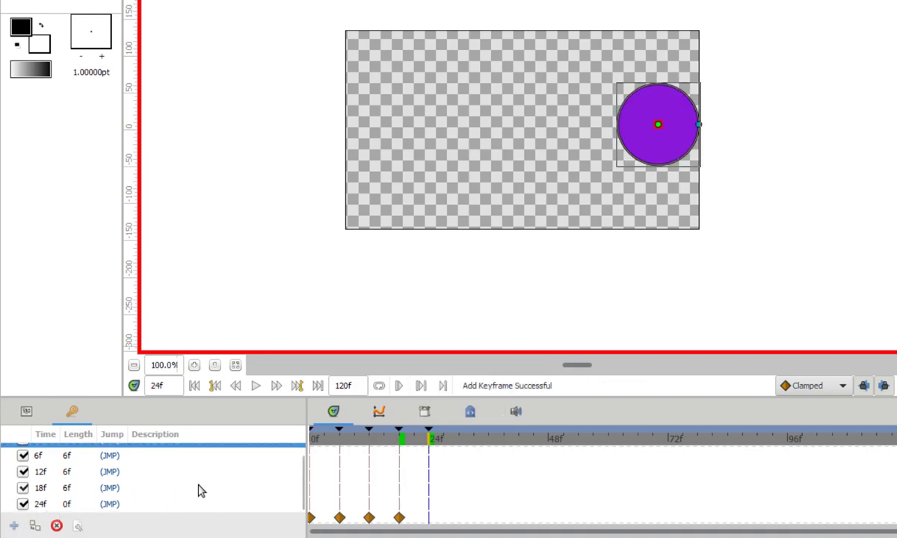
left_click_drag(658, 124, 517, 188)
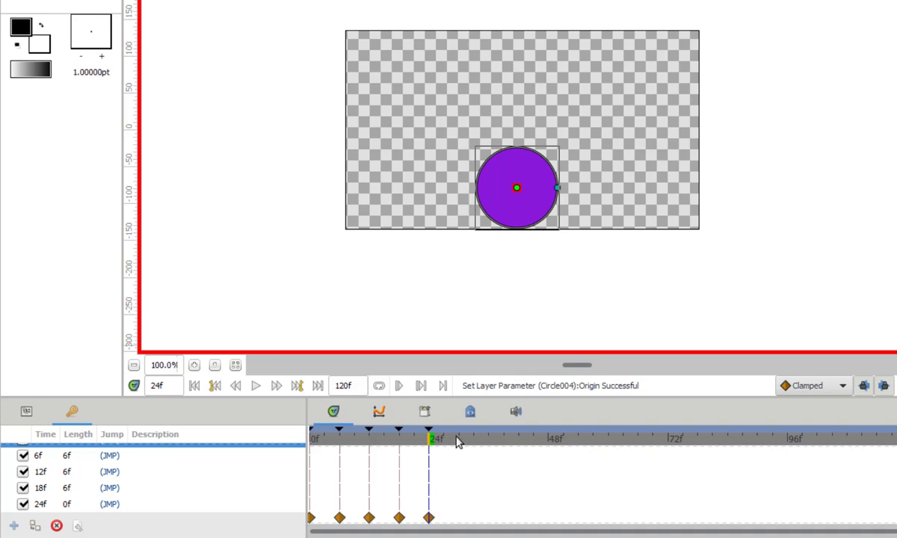
Add a keyframe at frame 30 and move the circle up to the centre of the canvas
left_click(459, 441)
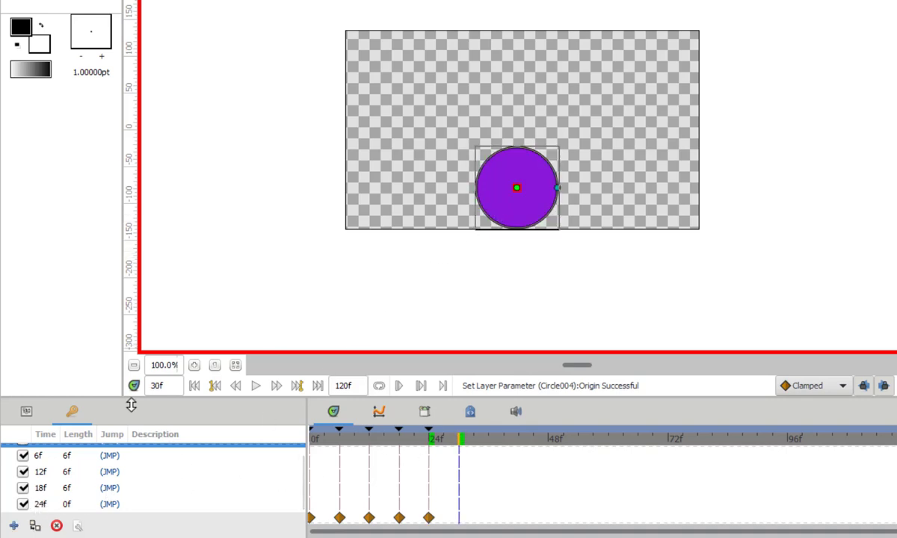
left_click(13, 527)
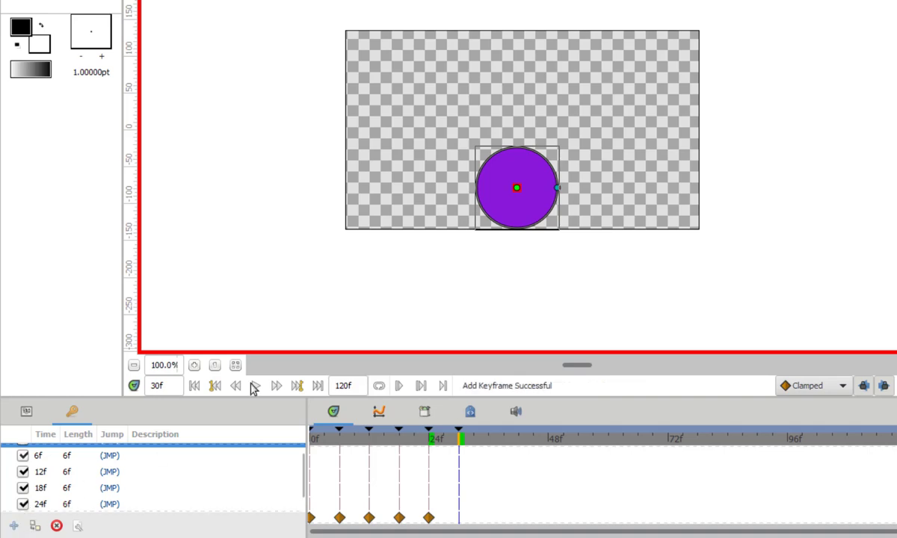
left_click_drag(517, 189, 521, 127)
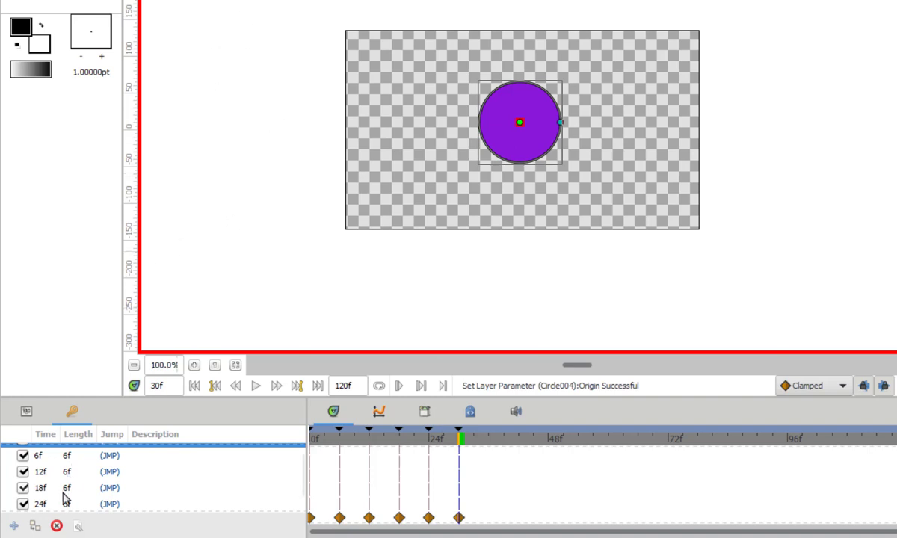
Duplicate the 0f keyframe at frame 36
scroll(47, 483, "down", 1)
key("Home")
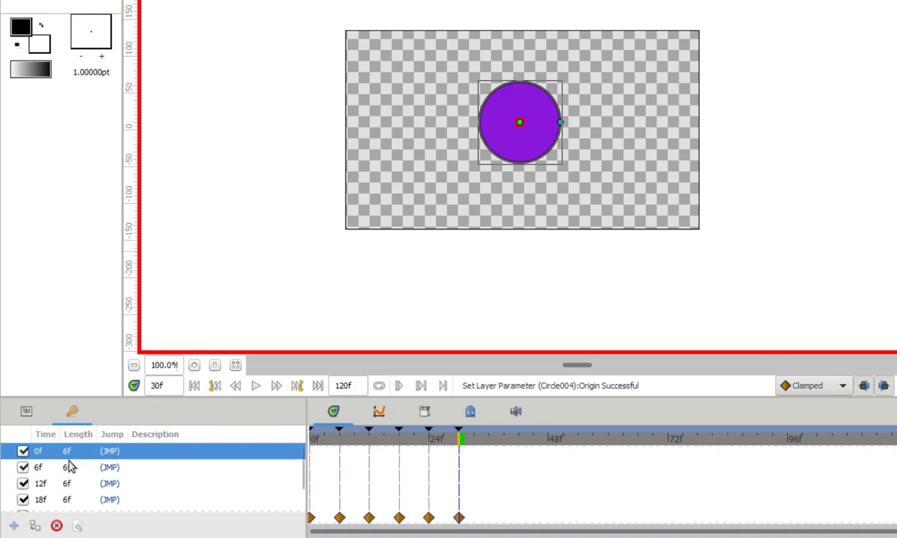
scroll(65, 461, "down", 2)
left_click(489, 441)
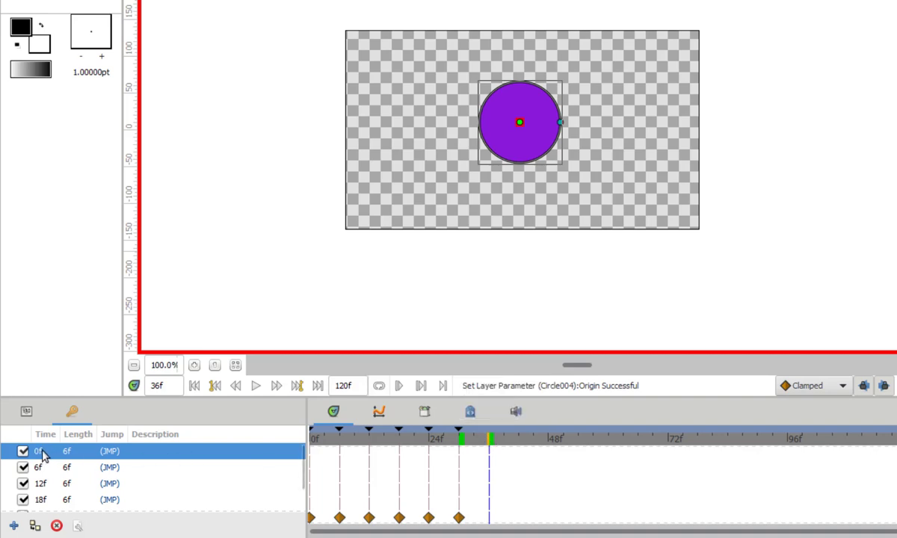
left_click(34, 528)
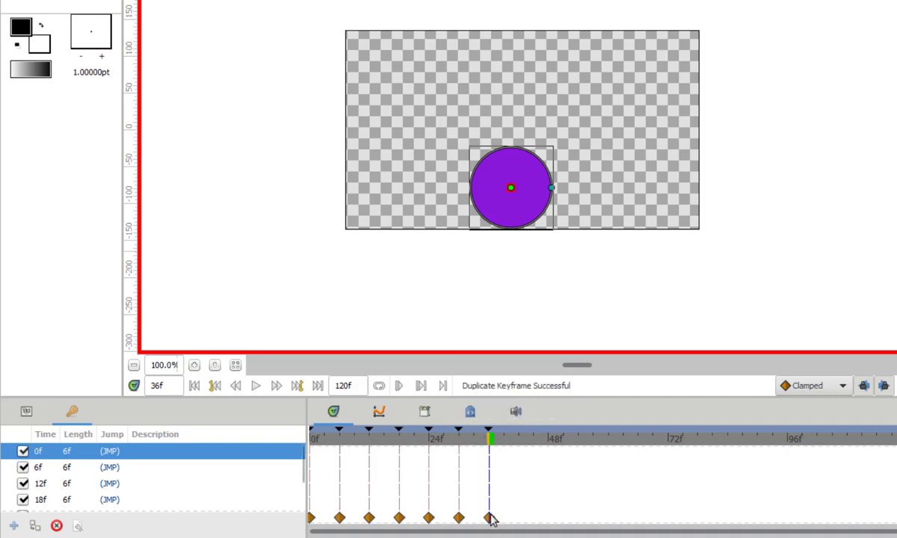
Duplicate the 6f keyframe at frame 42 and the 12f keyframe at frame 48
left_click(519, 441)
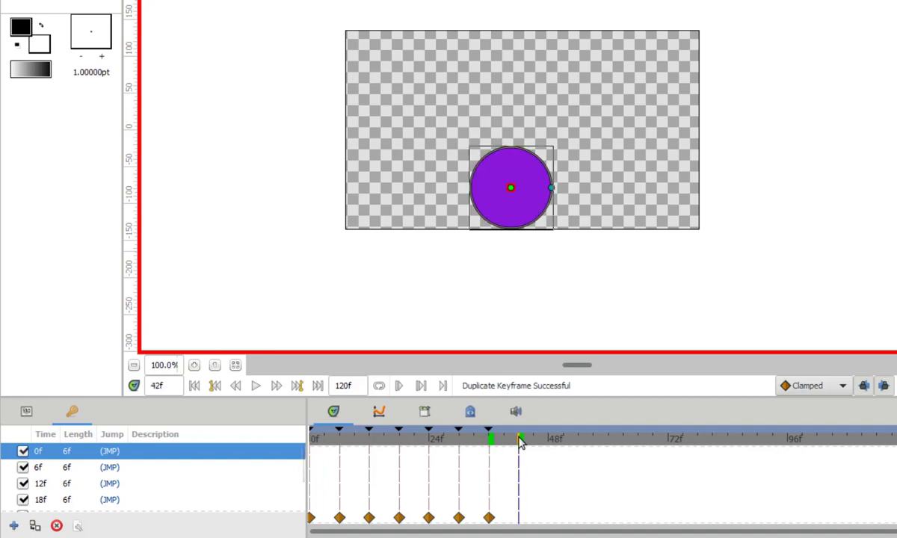
left_click(42, 469)
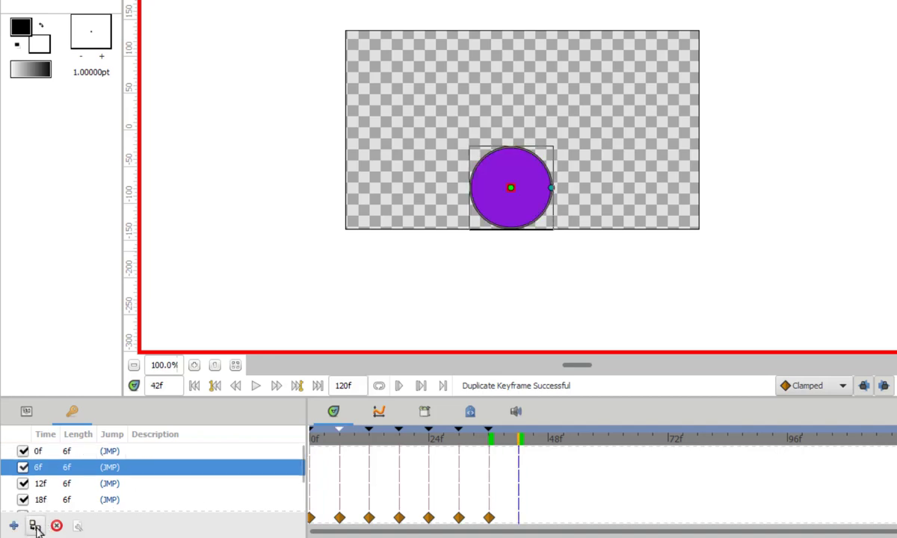
left_click(36, 525)
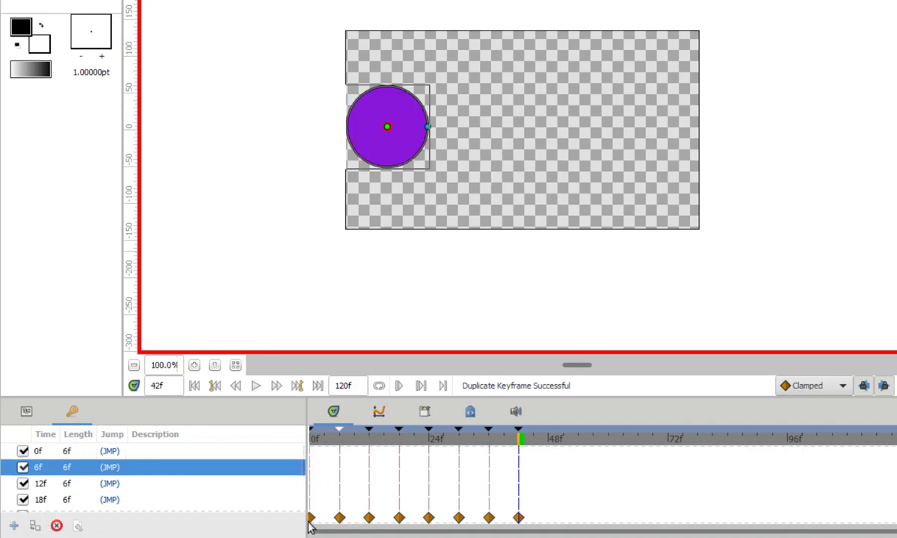
left_click(551, 441)
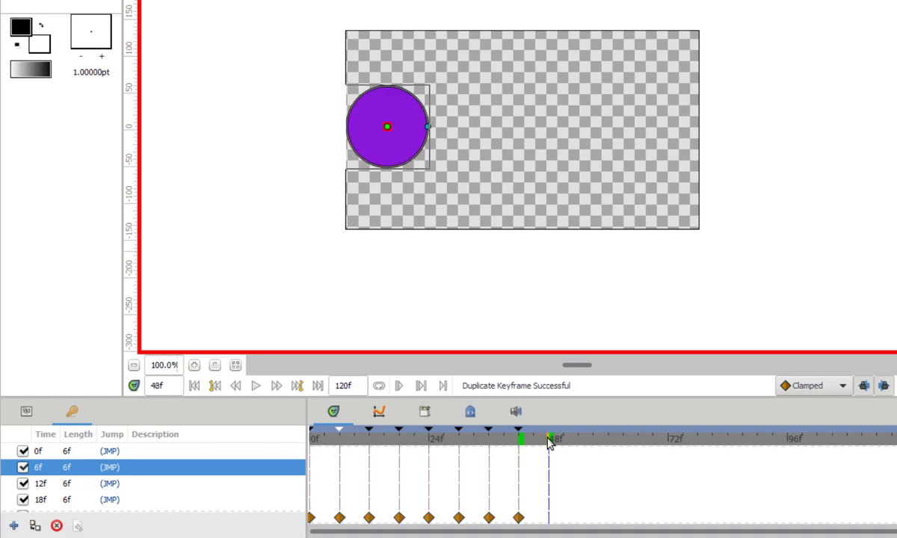
left_click(38, 485)
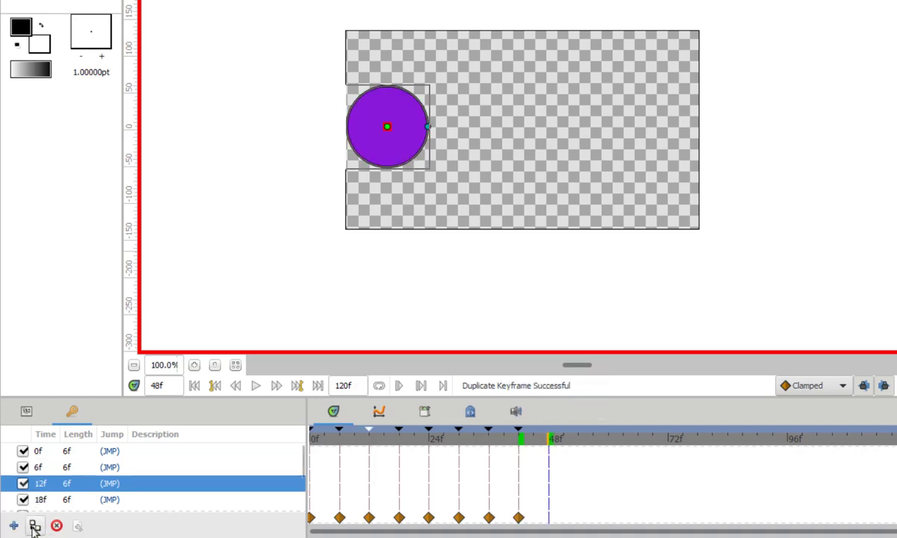
left_click(33, 526)
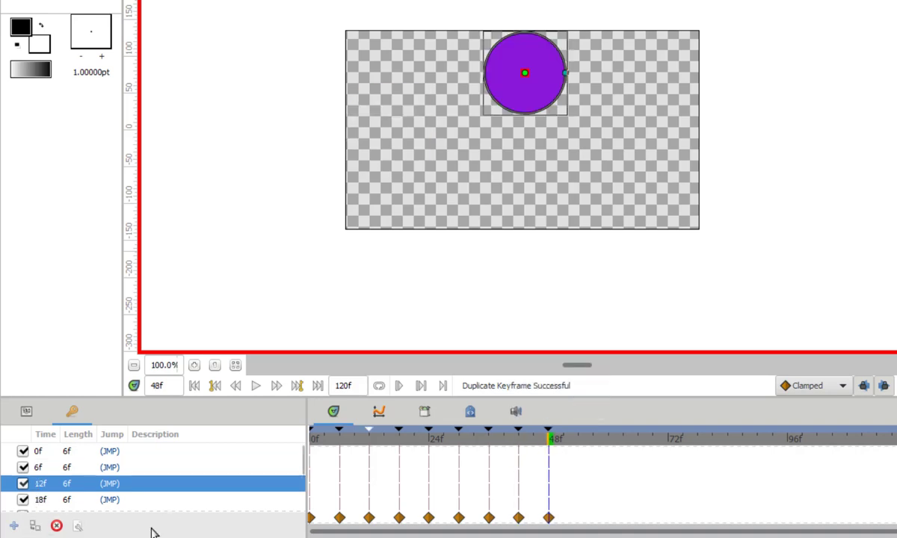
Duplicate the 18f keyframe at frame 54 and the 24f keyframe at frame 60
left_click(581, 442)
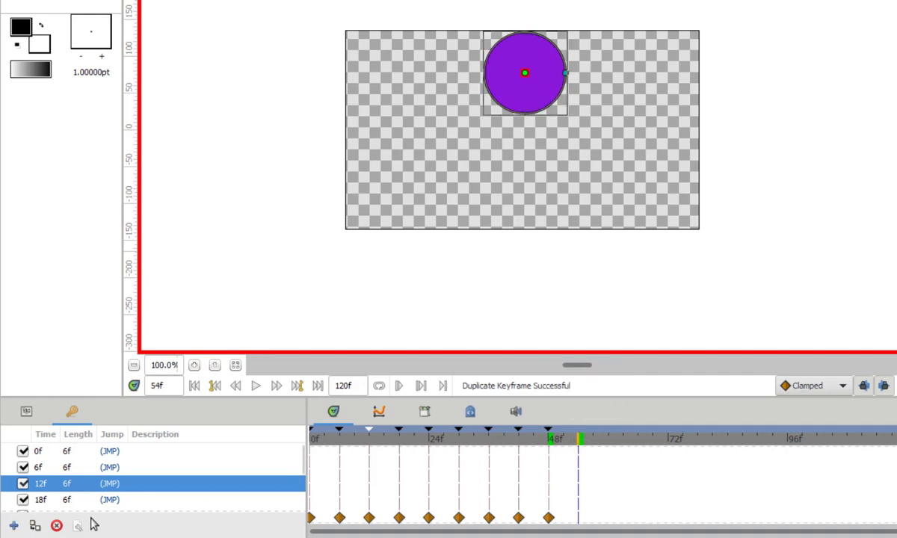
left_click(41, 501)
left_click(35, 527)
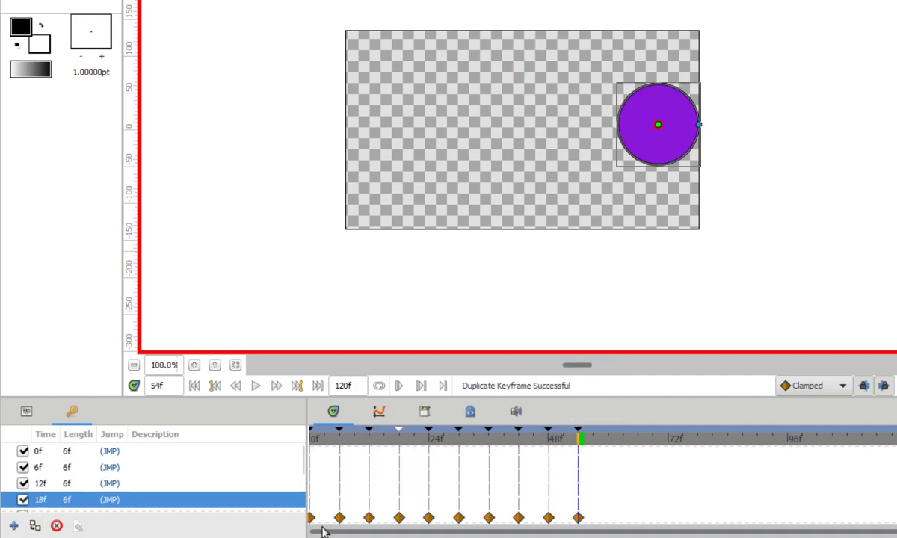
left_click(609, 442)
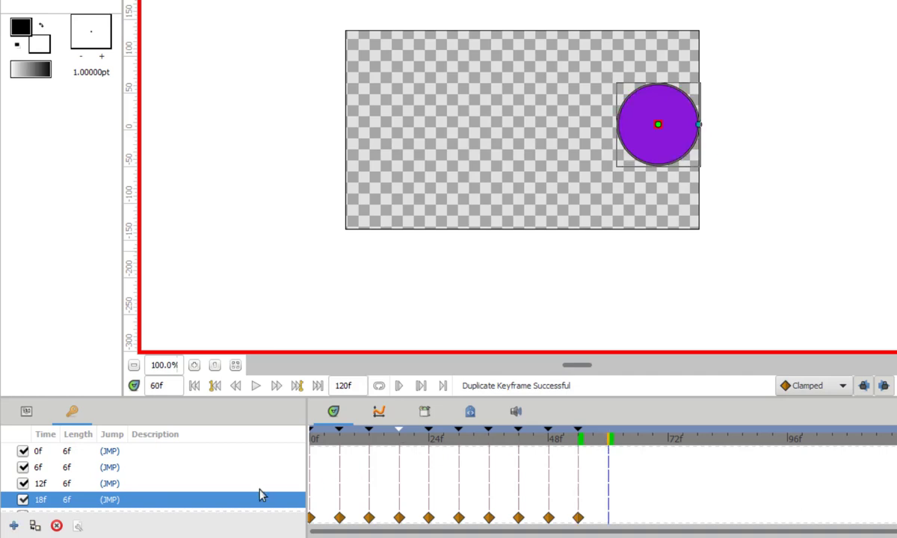
scroll(54, 501, "down", 1)
left_click(47, 486)
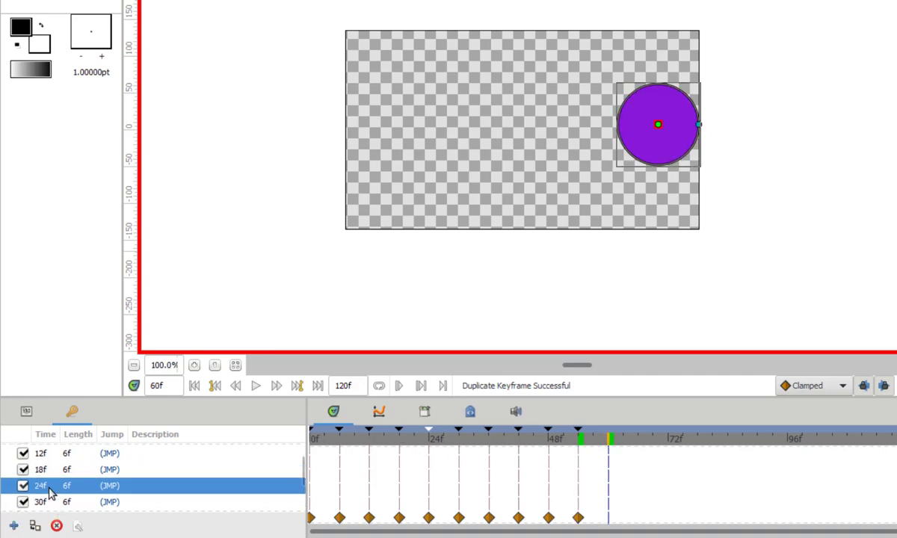
left_click(34, 526)
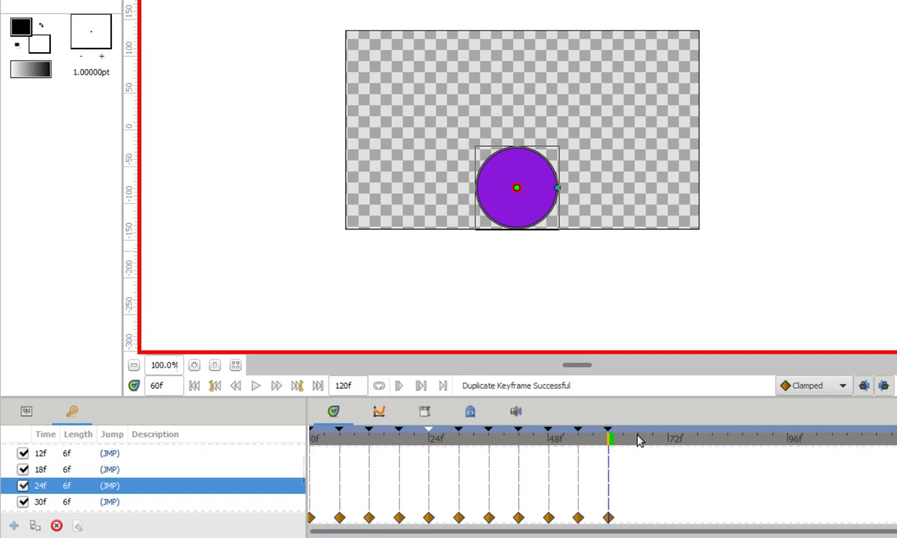
Duplicate the 30f keyframe at frame 66
left_click(640, 440)
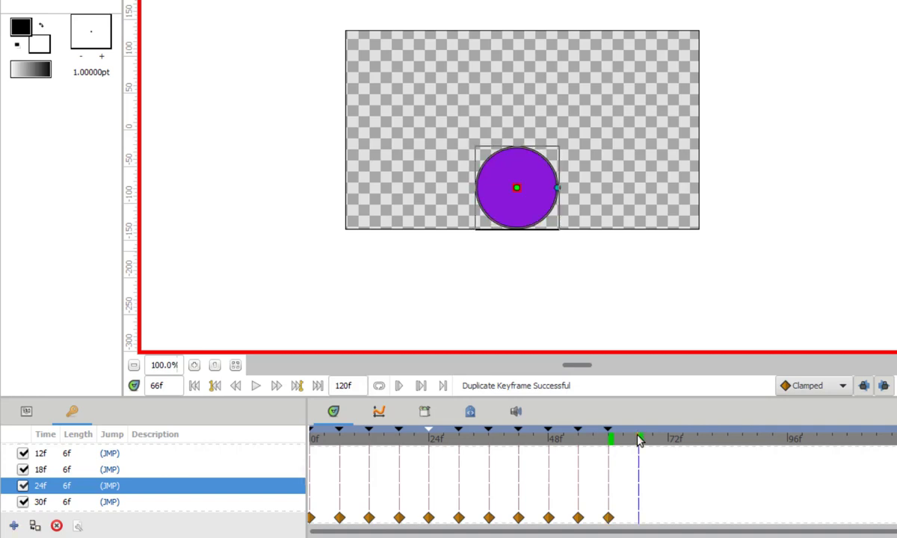
left_click(42, 502)
left_click(34, 527)
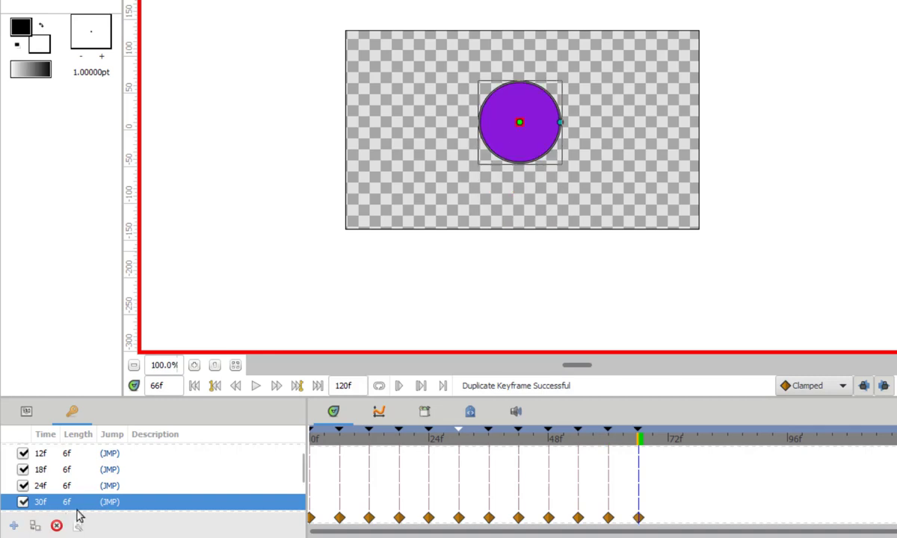
Look through the list of original and duplicated keyframes and play the circle's animation
scroll(66, 494, "down", 4)
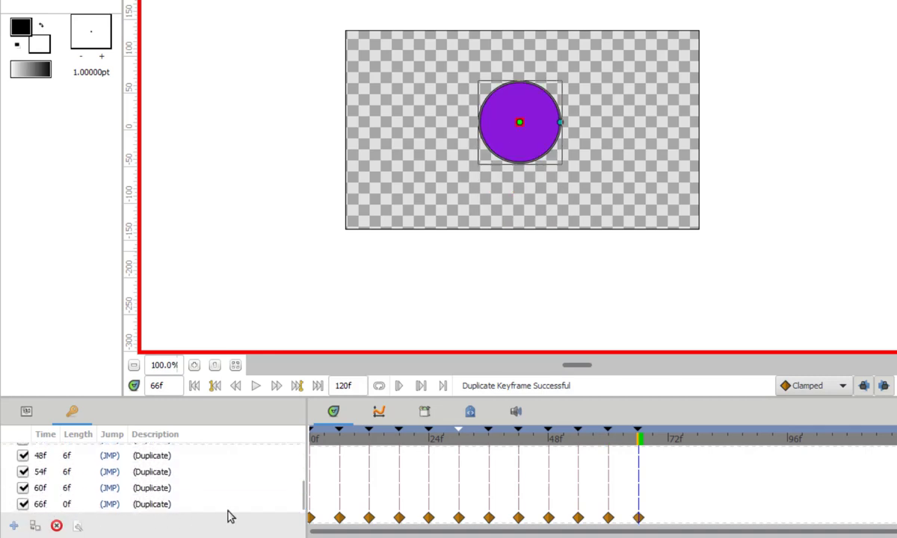
scroll(180, 488, "up", 5)
scroll(178, 488, "up", 3)
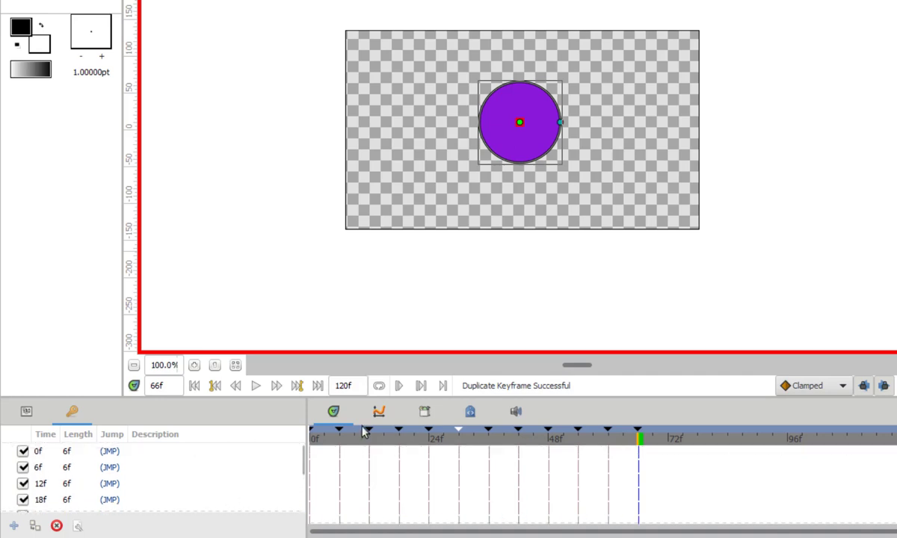
left_click(255, 386)
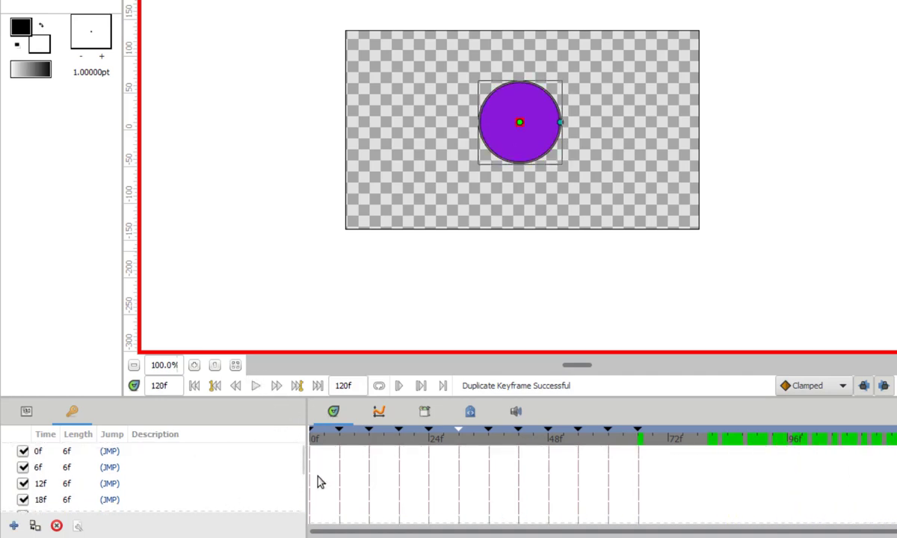
left_click(255, 386)
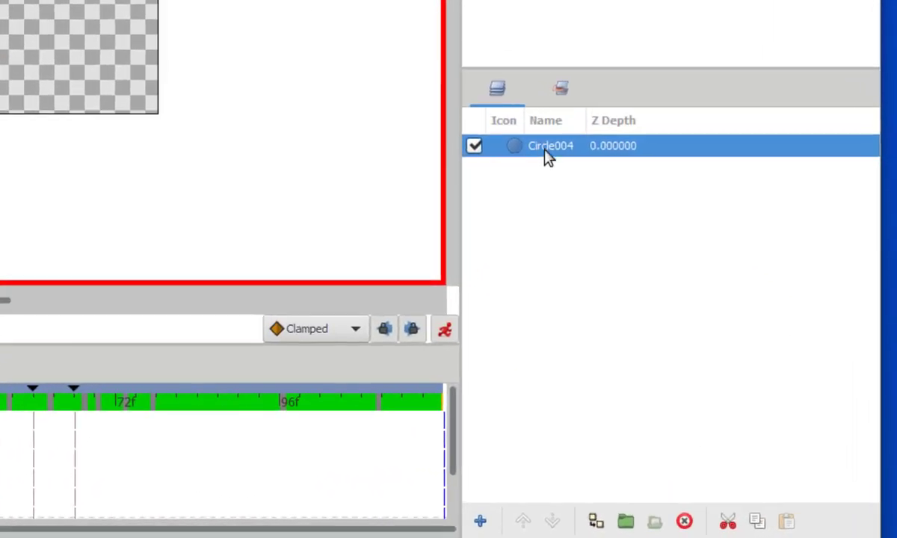
Add a new Time Loop layer above the Circle004 layer
right_click(712, 331)
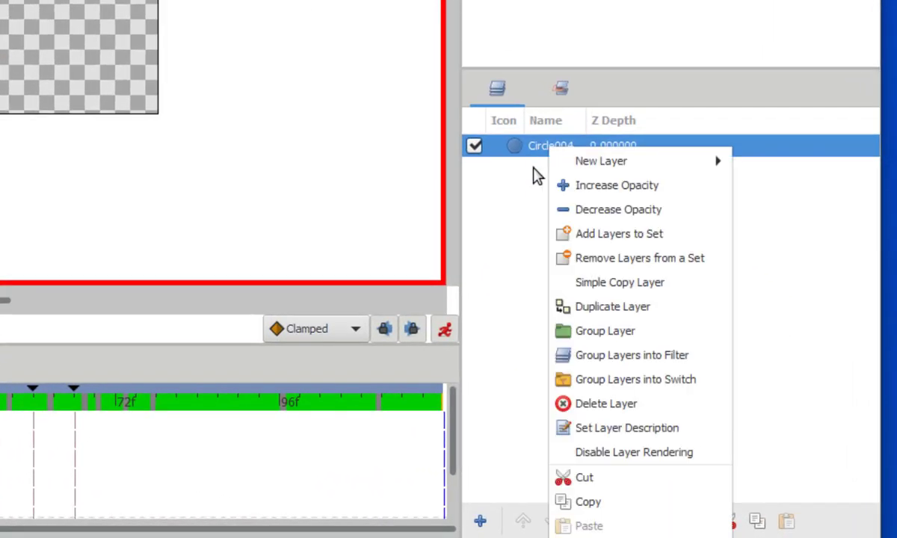
left_click(536, 175)
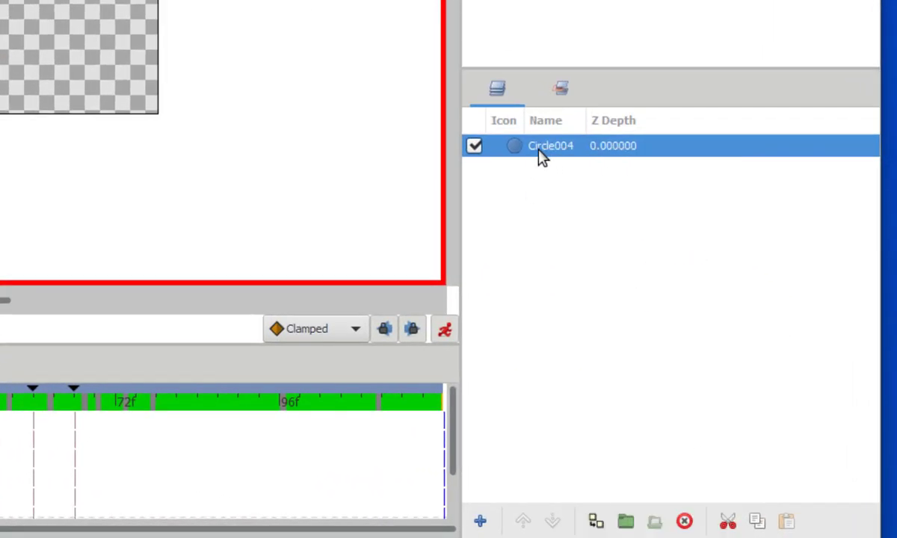
right_click(541, 154)
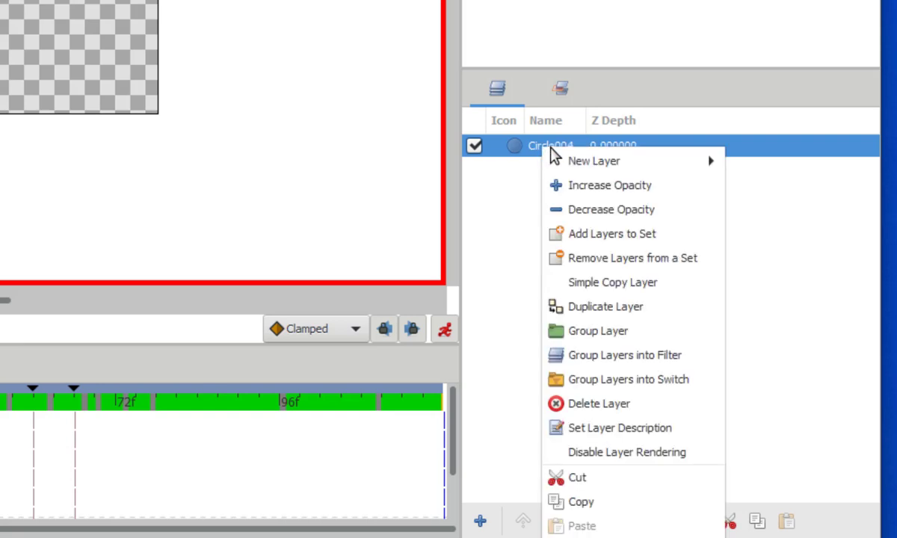
mouse_move(567, 160)
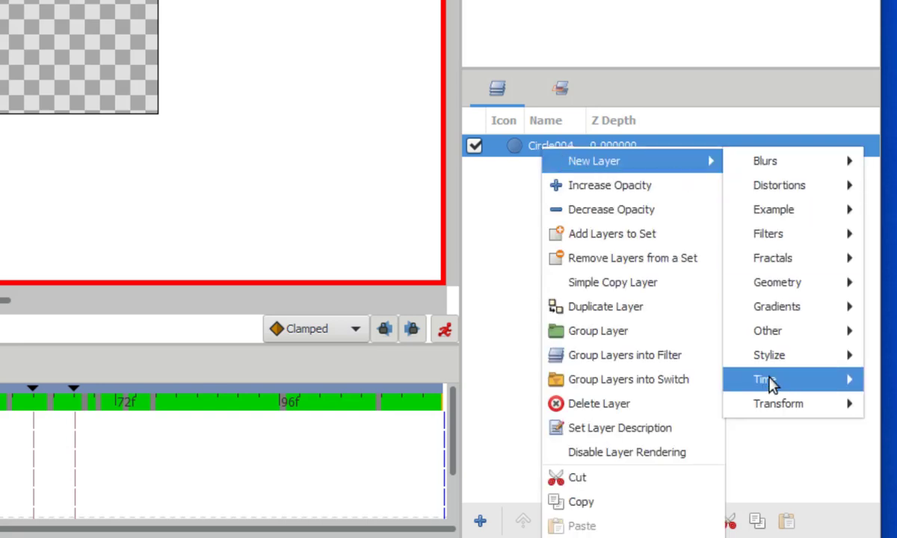
mouse_move(771, 383)
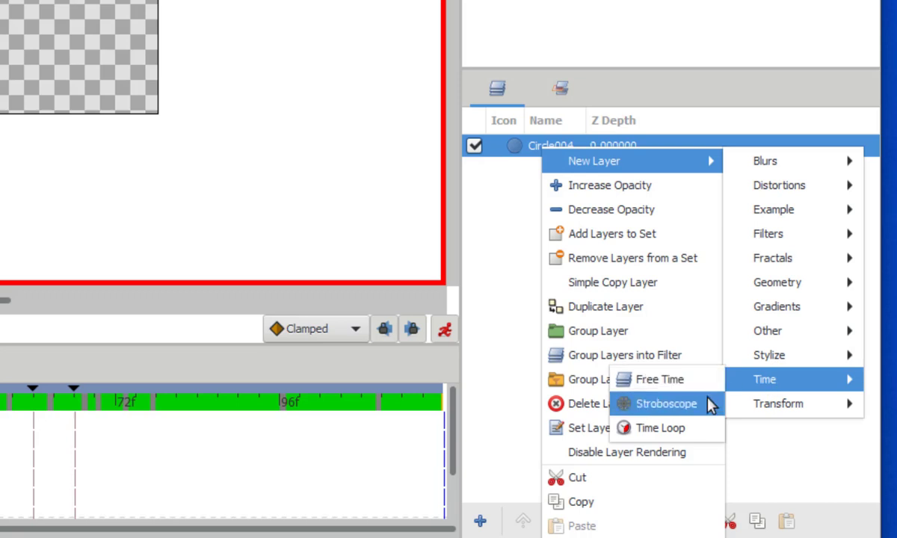
left_click(665, 436)
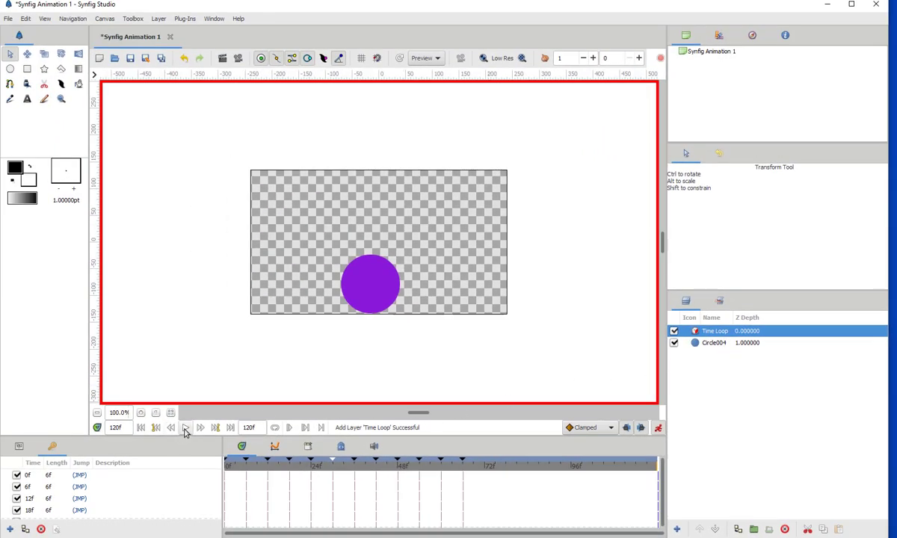
Play the animation to check the circle's motion with the Time Loop layer
left_click(185, 428)
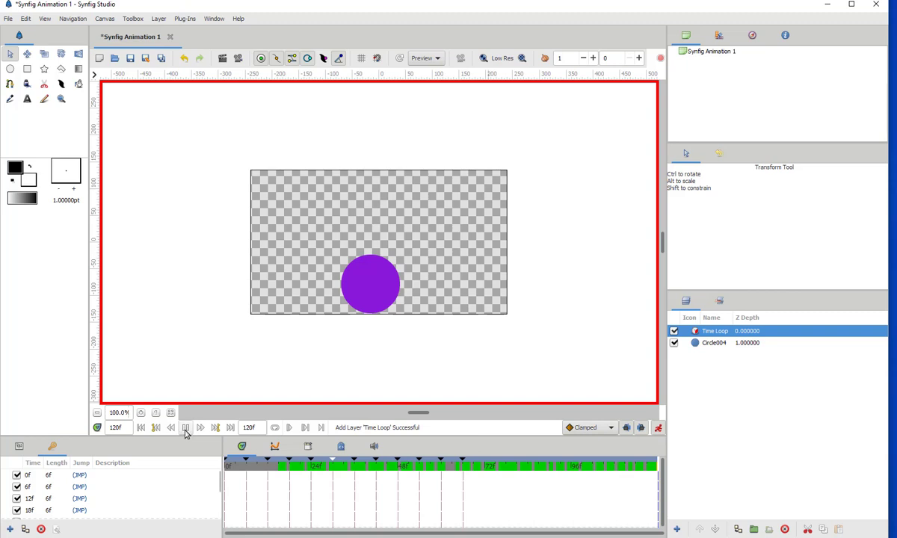
left_click(186, 430)
left_click(186, 433)
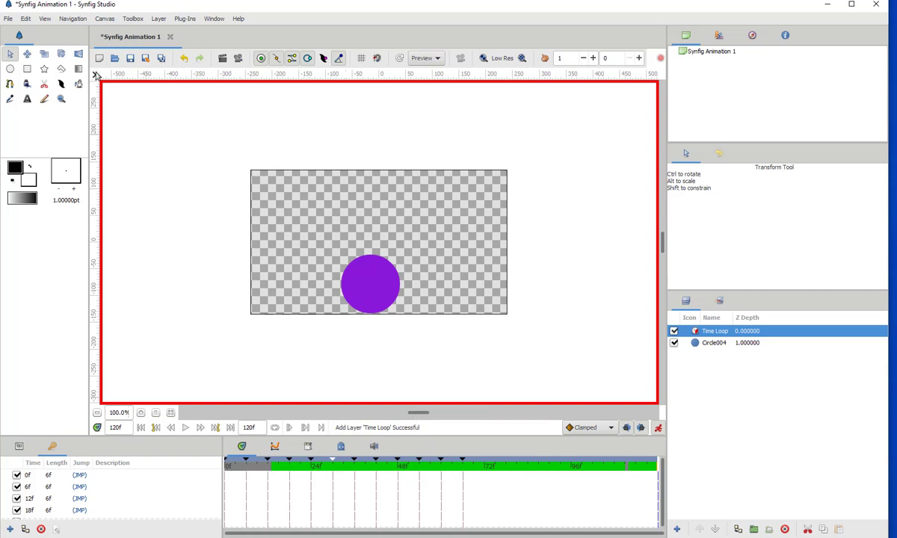
Set the duration to 10s in the canvas time properties and play the extended animation
left_click(106, 19)
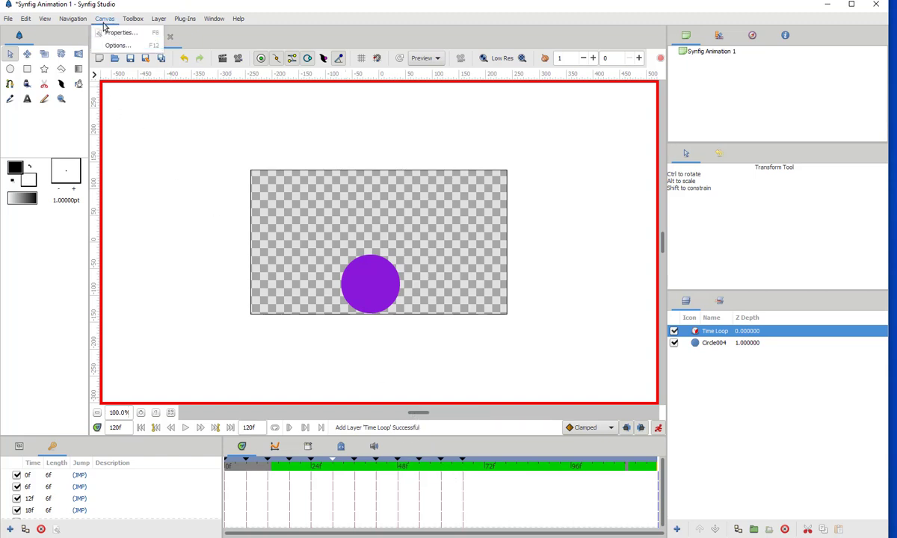
left_click(116, 32)
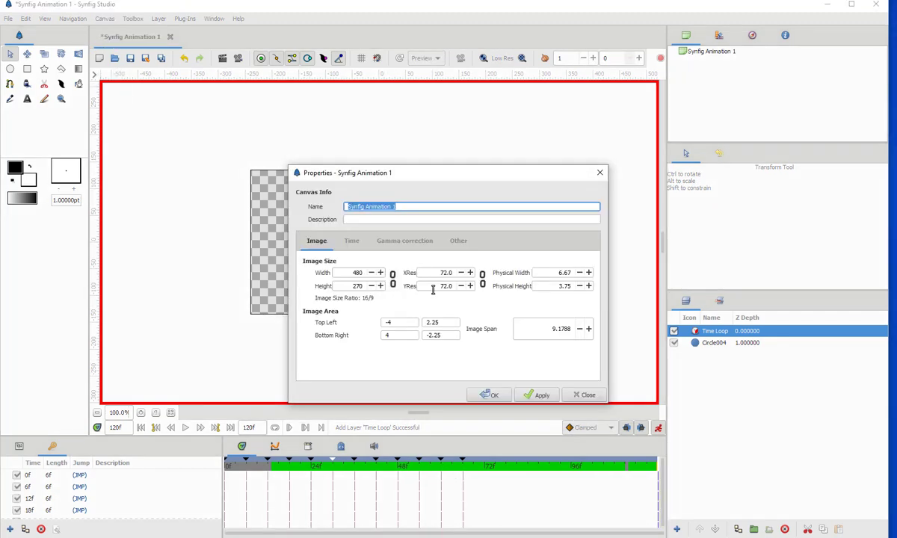
left_click(351, 241)
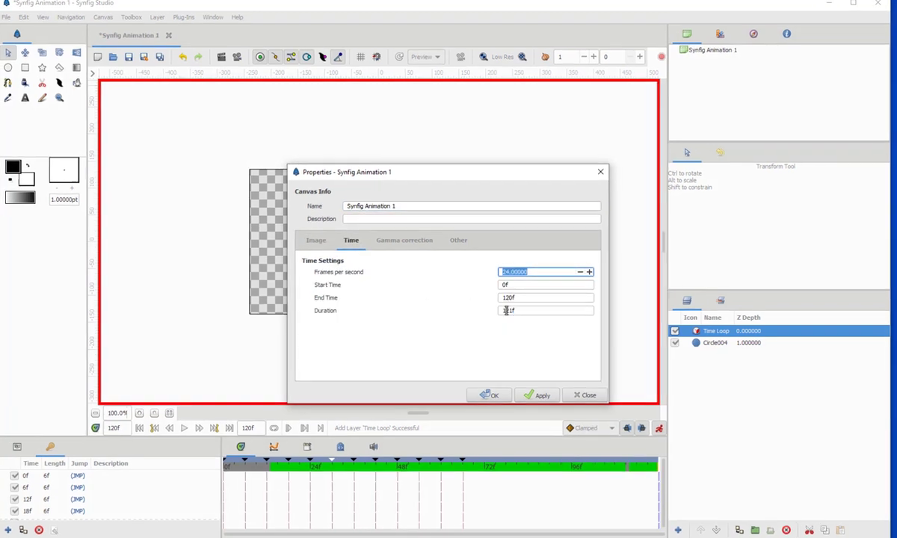
left_click(508, 310)
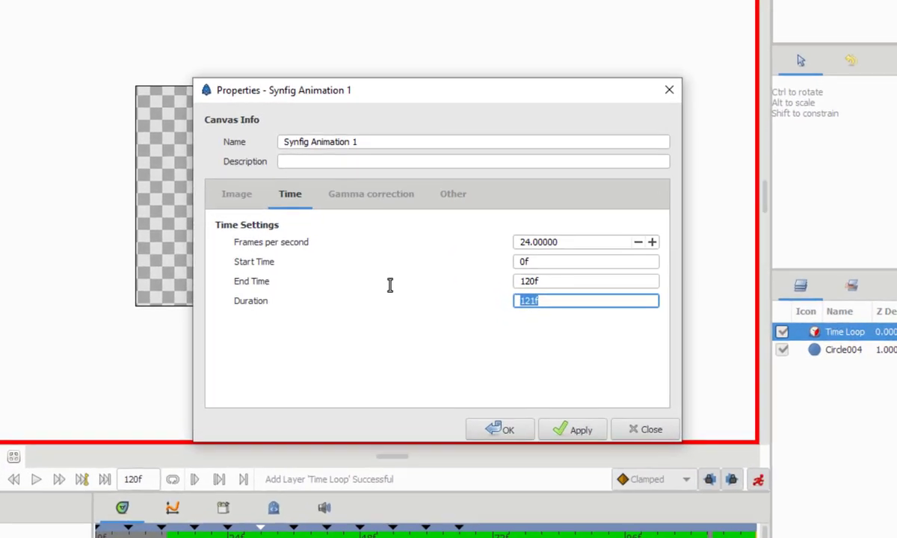
type("10s")
key("Return")
left_click(488, 432)
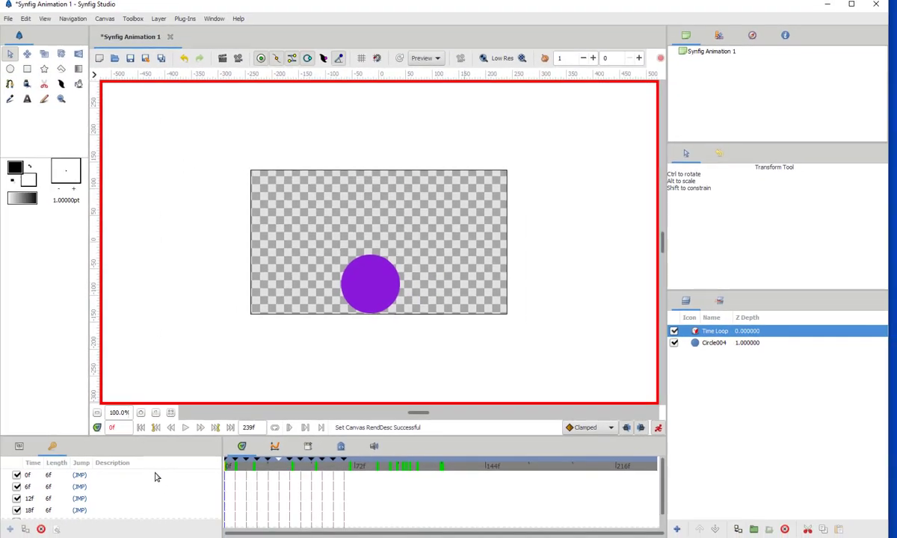
left_click(185, 428)
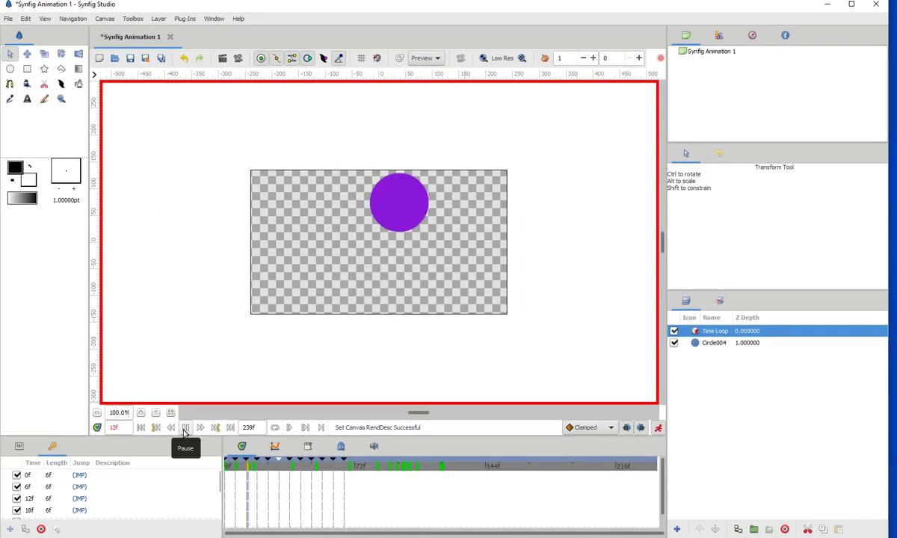